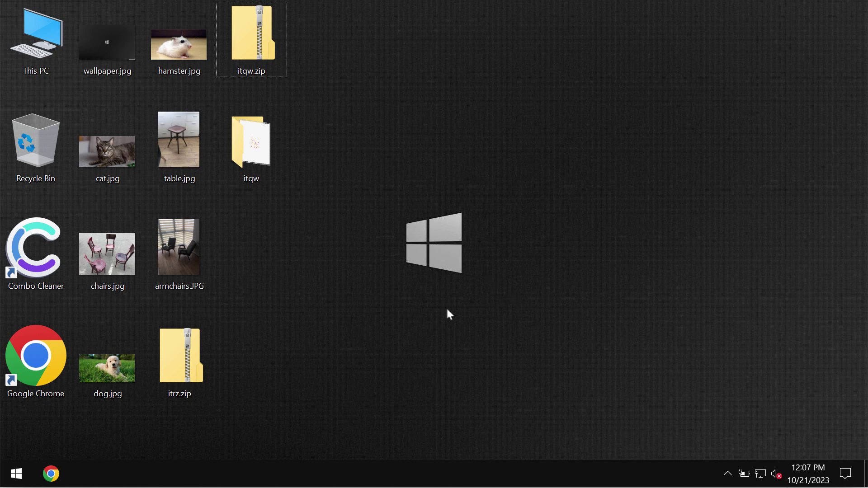
View the cat.jpg, hamster.jpg and wallpaper.jpg images on the desktop, closing each.
left_click(255, 168)
left_click(419, 163)
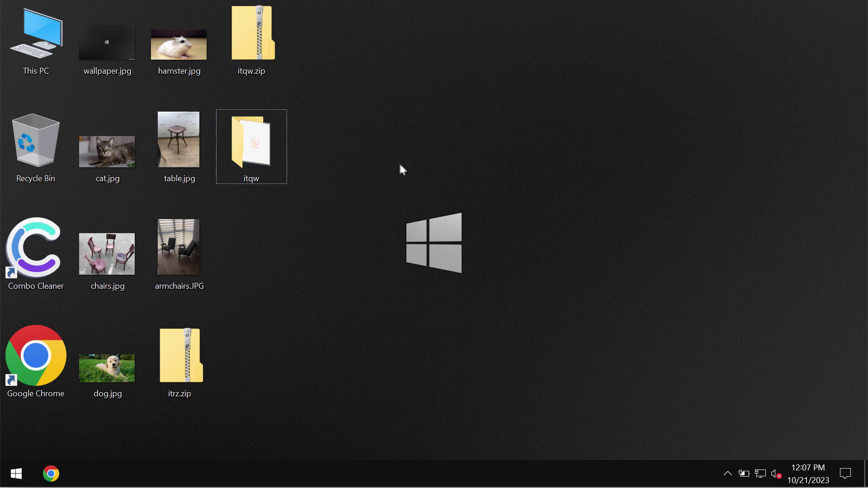
double_click(128, 152)
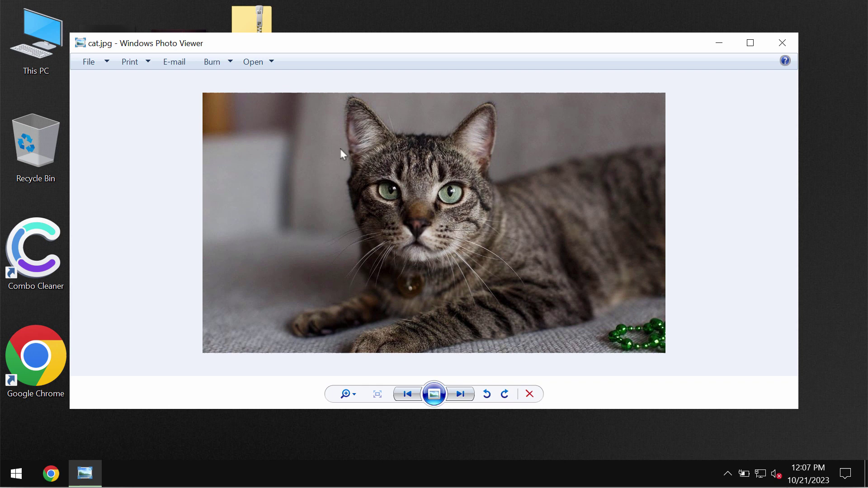
left_click(783, 42)
double_click(180, 45)
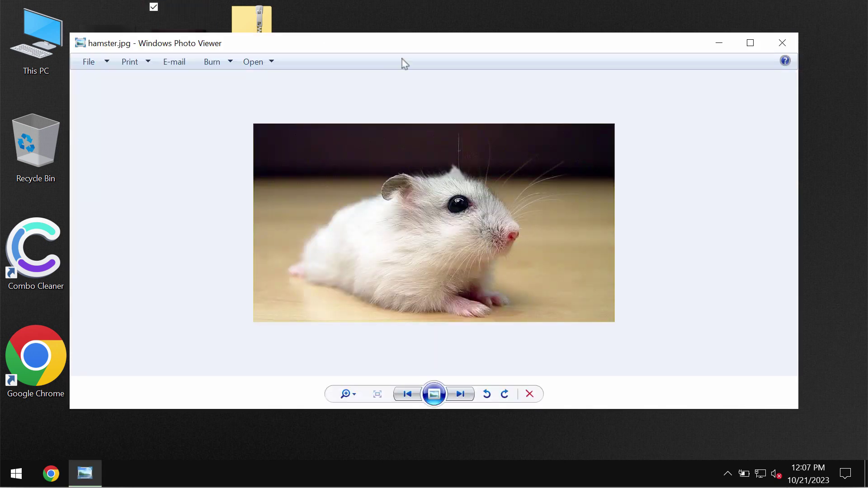
left_click(781, 41)
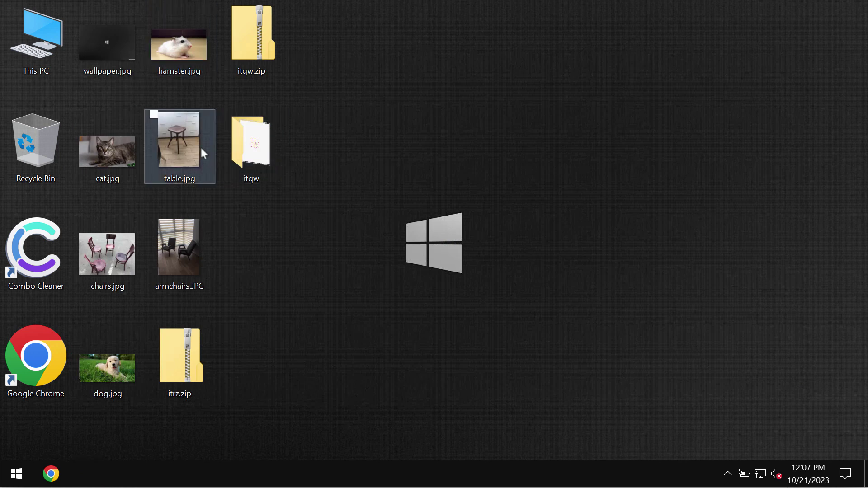
double_click(113, 45)
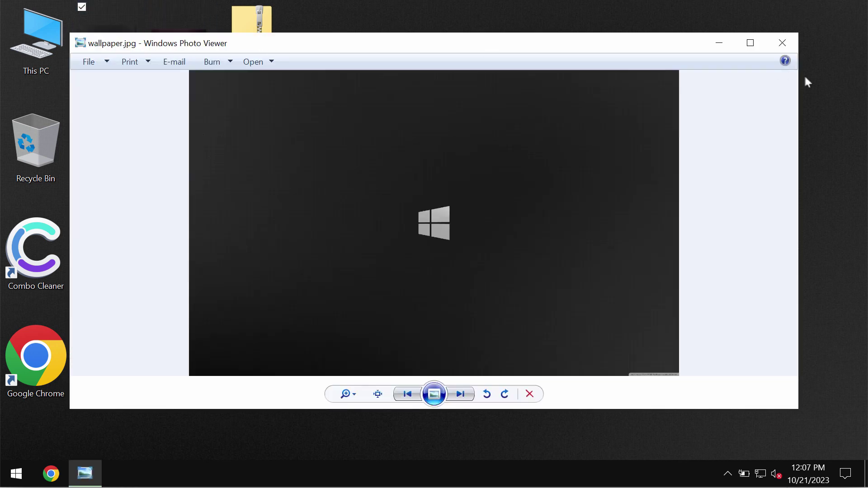
left_click(791, 45)
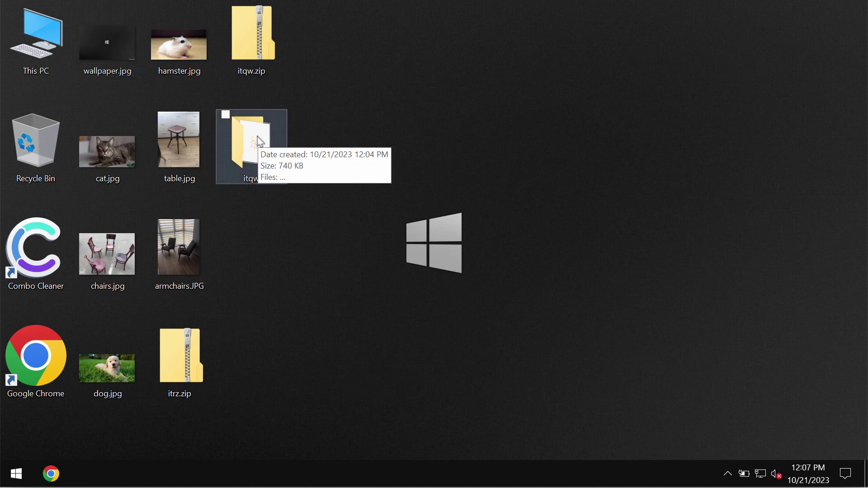
View the table.jpg and armchairs.JPG photos, closing each.
double_click(197, 158)
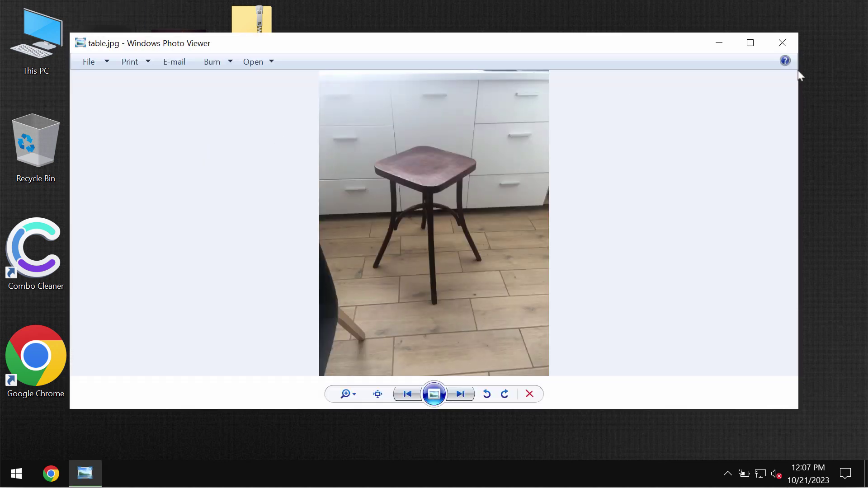
left_click(782, 42)
left_click(158, 256)
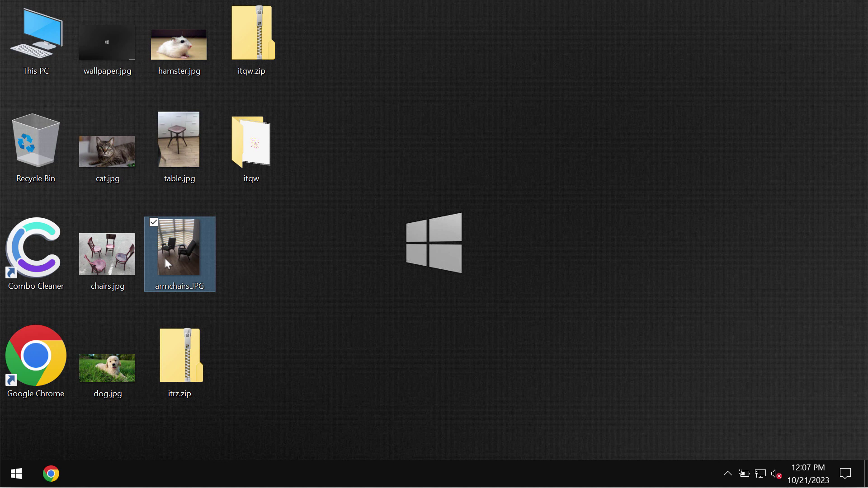
double_click(192, 252)
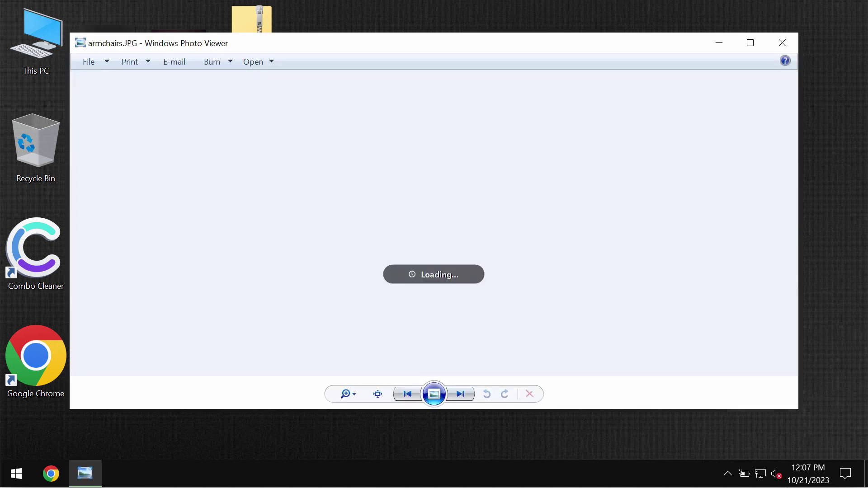
left_click(781, 43)
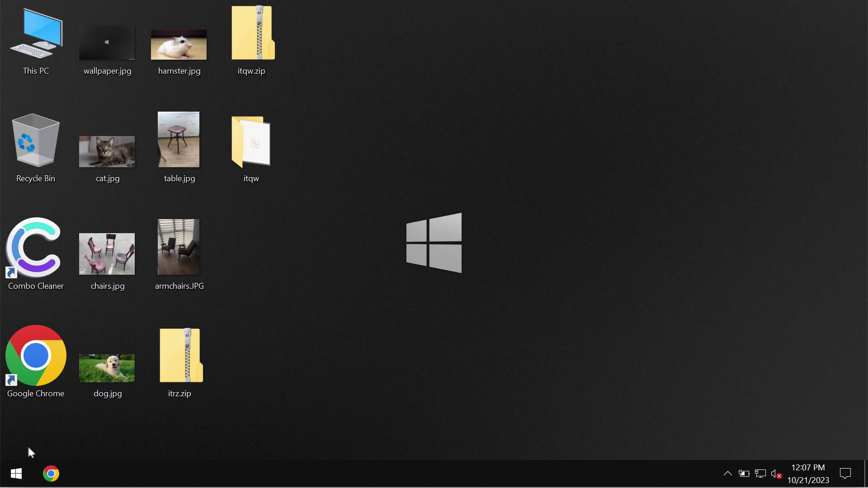
Look inside the itqw folder at its application file, then close the window.
right_click(23, 475)
left_click(249, 136)
double_click(252, 137)
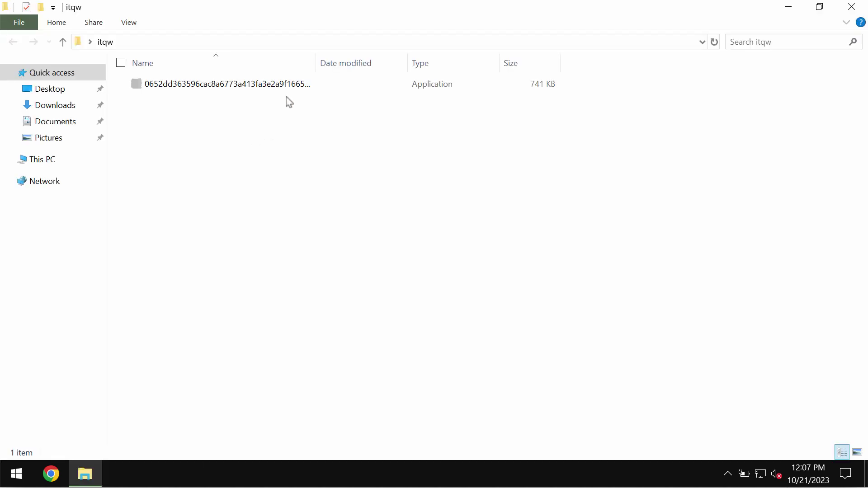
left_click(288, 87)
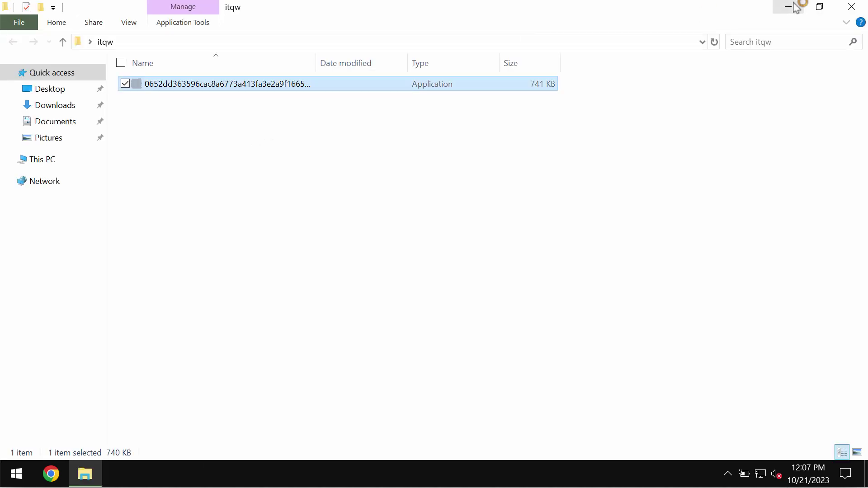
left_click(854, 10)
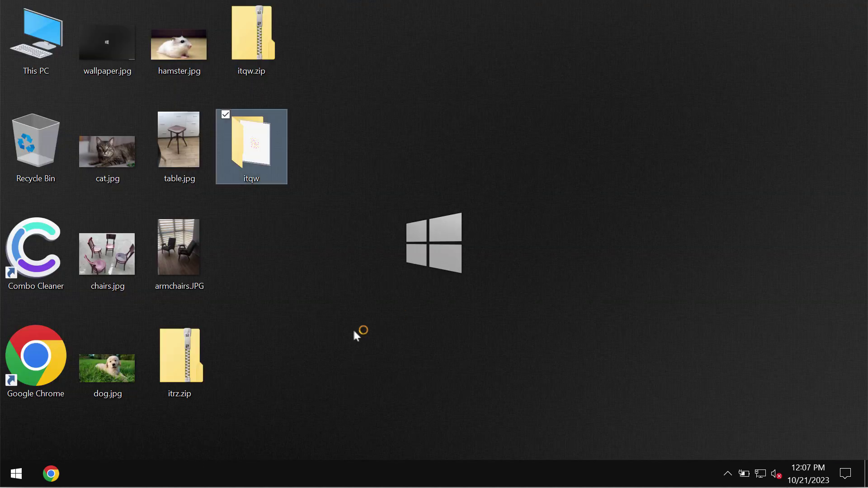
Sign out of Windows from the Win+X menu and sign back in.
right_click(27, 475)
mouse_move(121, 432)
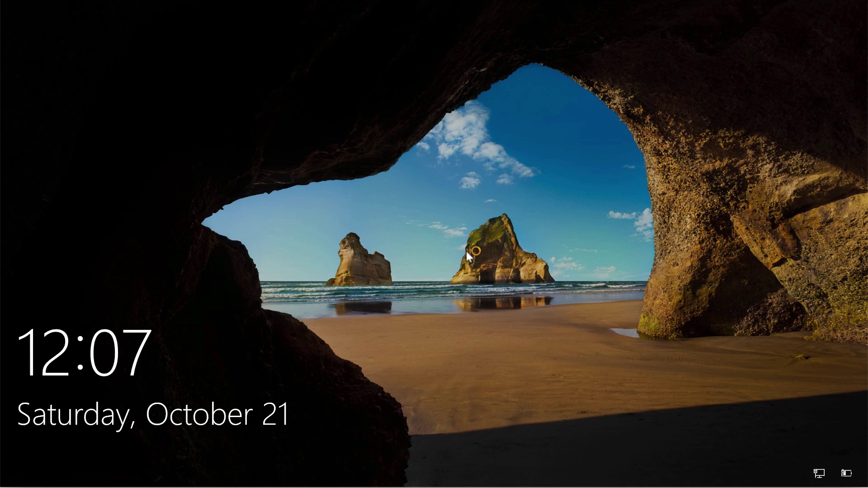
left_click(468, 250)
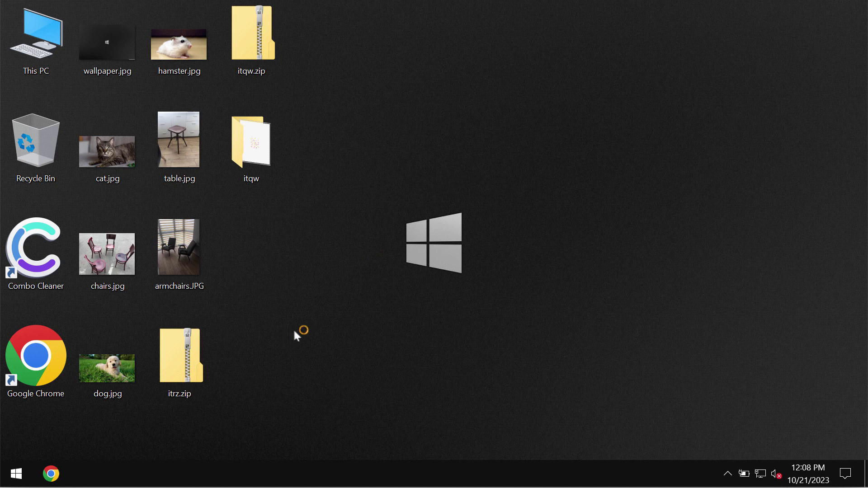
Attempt to open the encrypted itqw.zip.itqw file, confirming Windows can no longer open it.
left_click(240, 165)
left_click(314, 240)
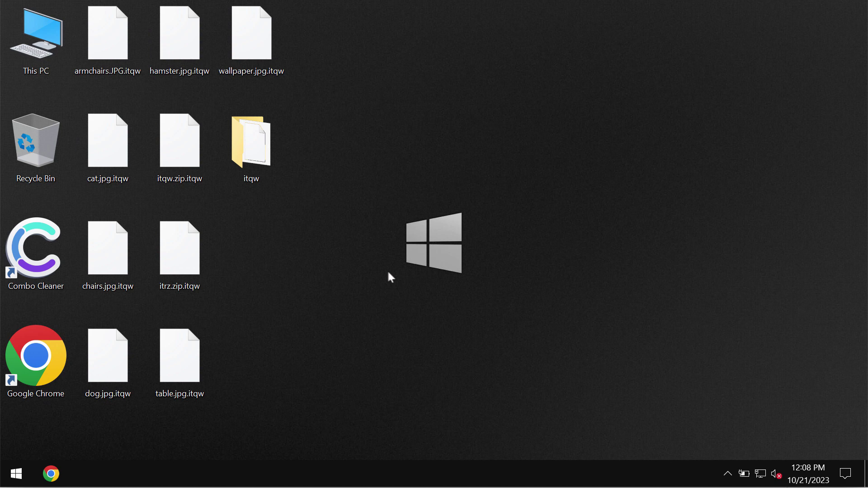
left_click(195, 167)
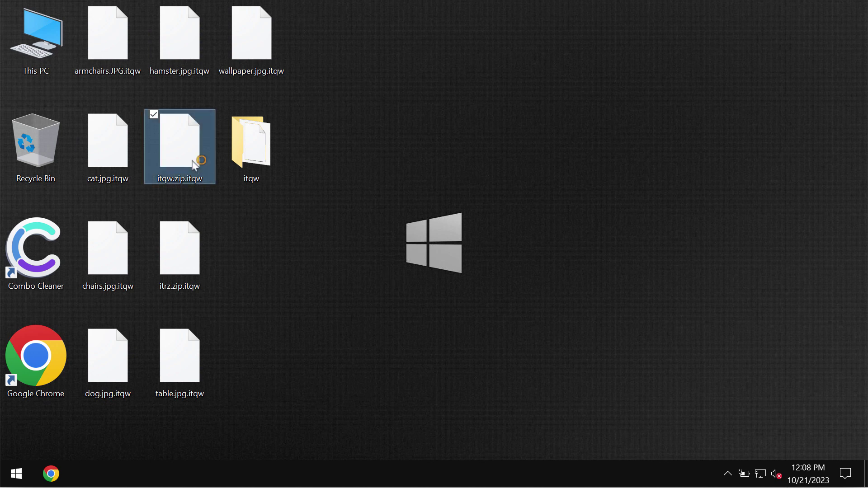
left_click(702, 206)
left_click(31, 359)
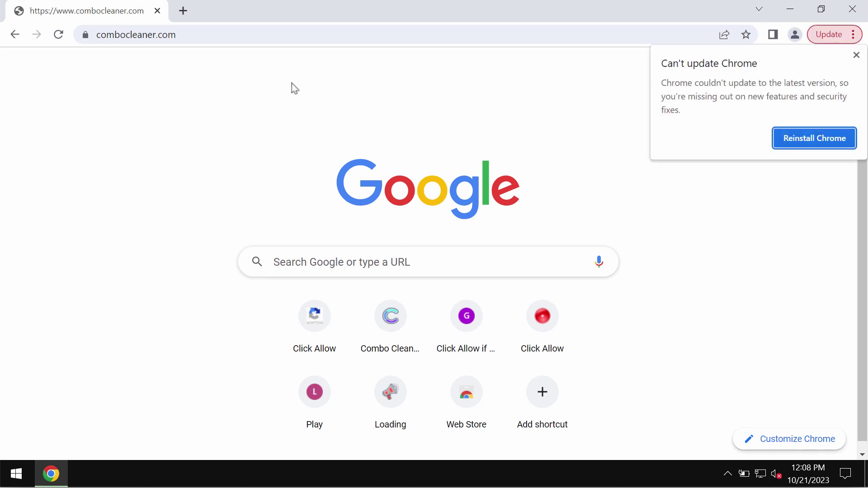
Dismiss the 'Can't update Chrome' warning over the combocleaner.com Windows page.
left_click(857, 57)
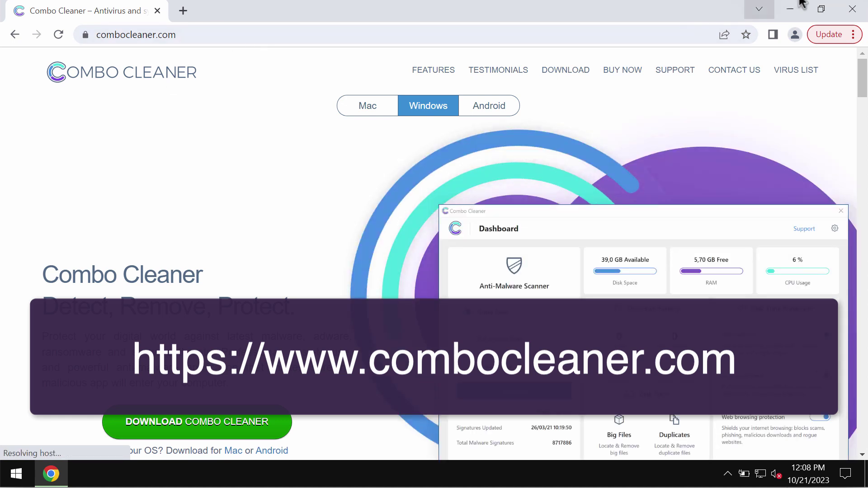
left_click(194, 425)
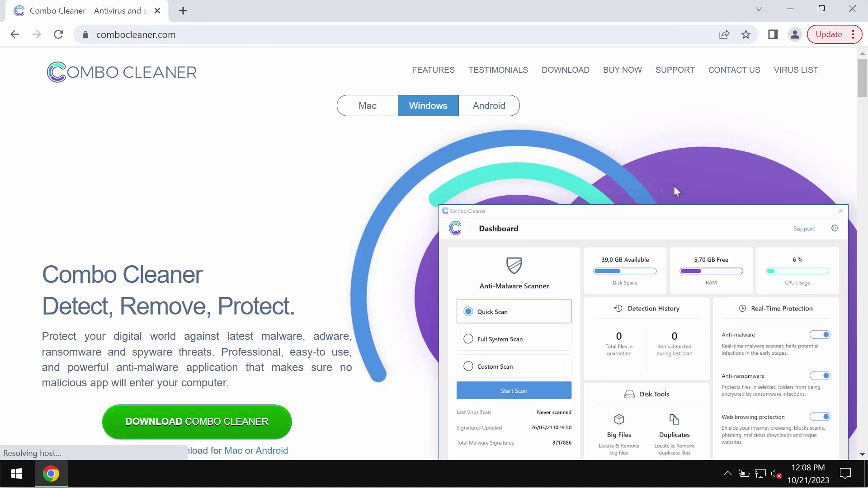
Minimize Chrome and launch Combo Cleaner from its desktop shortcut, focusing its Dashboard.
left_click(790, 9)
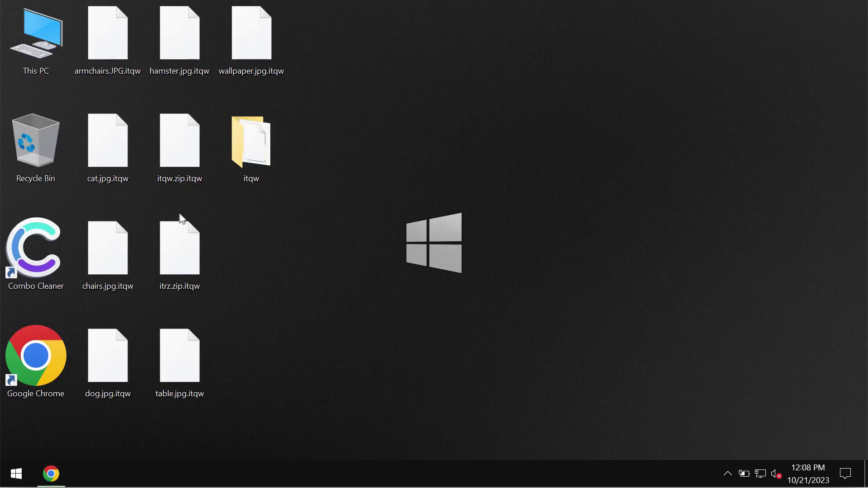
double_click(50, 259)
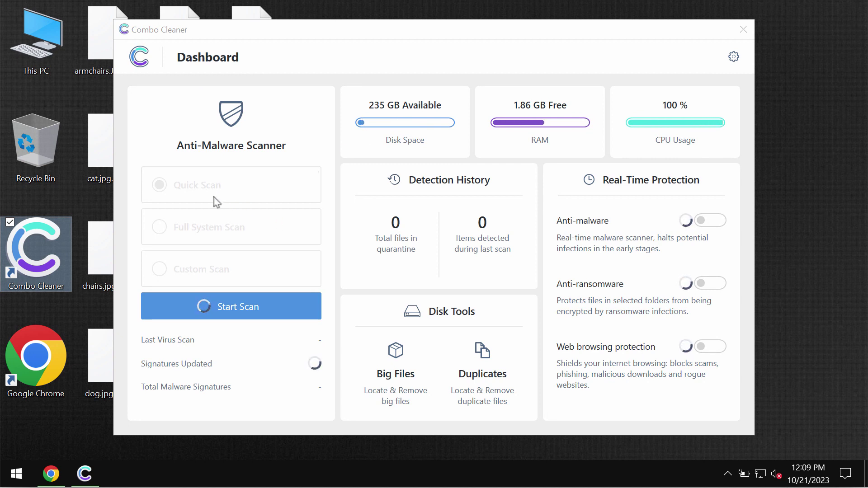
left_click(263, 312)
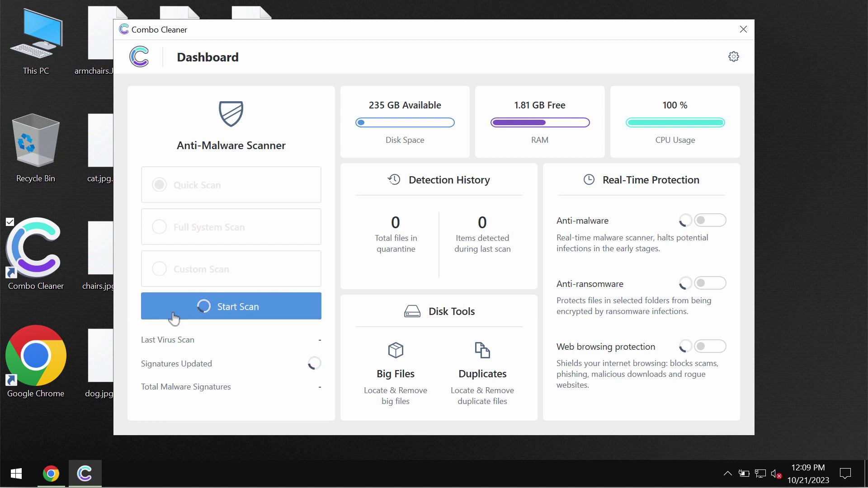
Run a Quick Scan from the Combo Cleaner Dashboard.
left_click(248, 310)
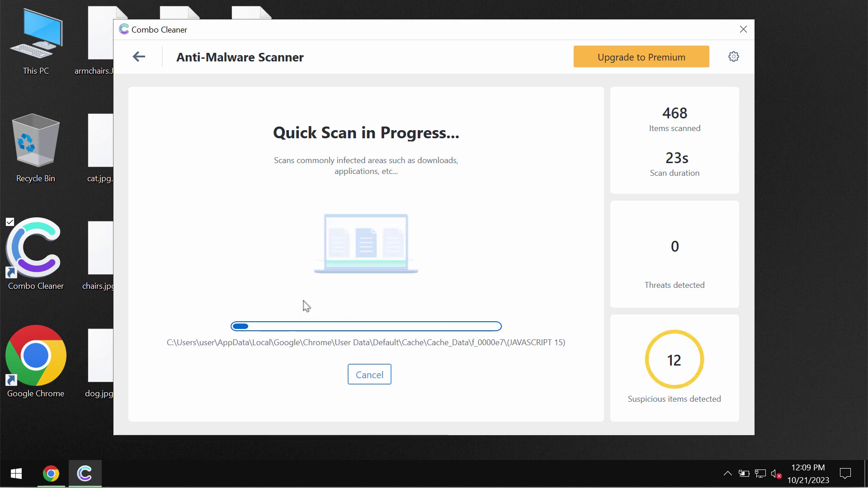
left_click(619, 59)
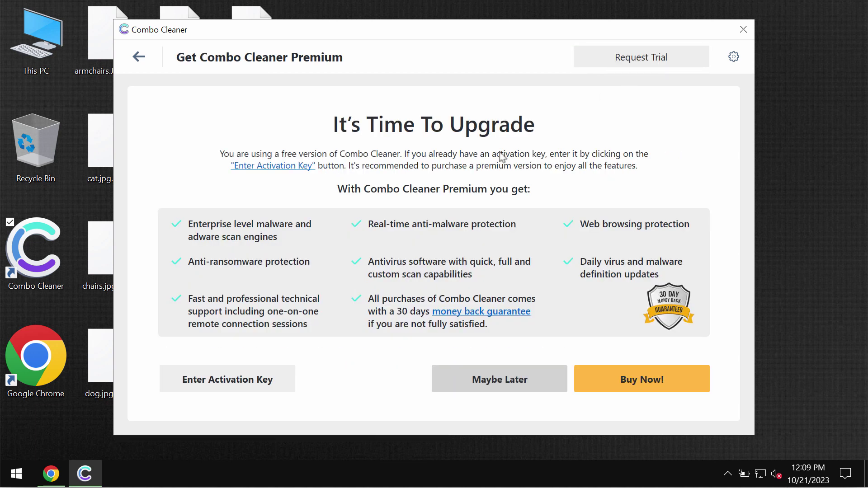
left_click(137, 58)
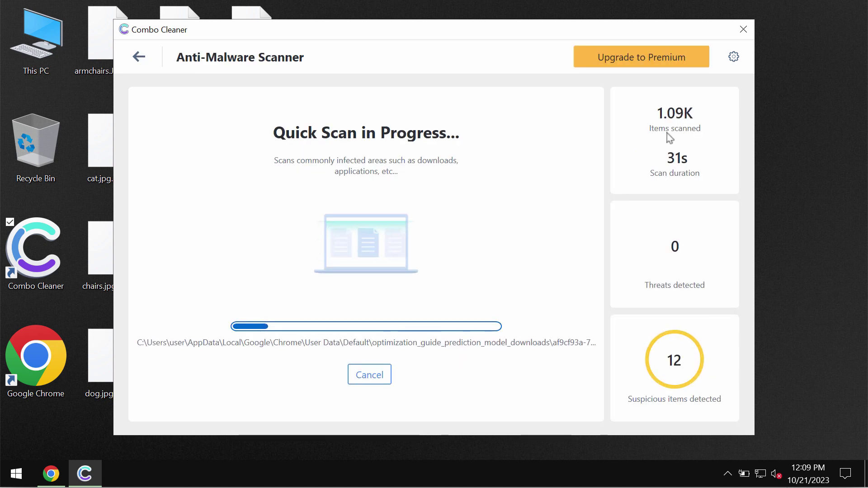
left_click(732, 59)
left_click(342, 108)
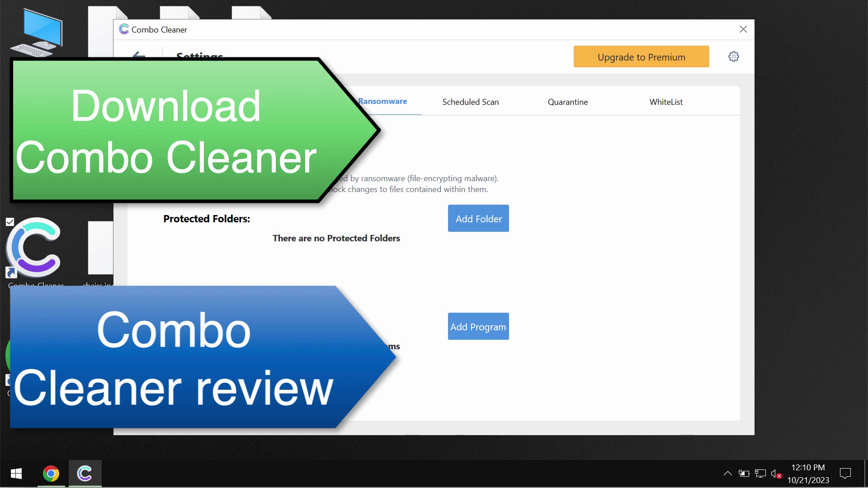
key("Escape")
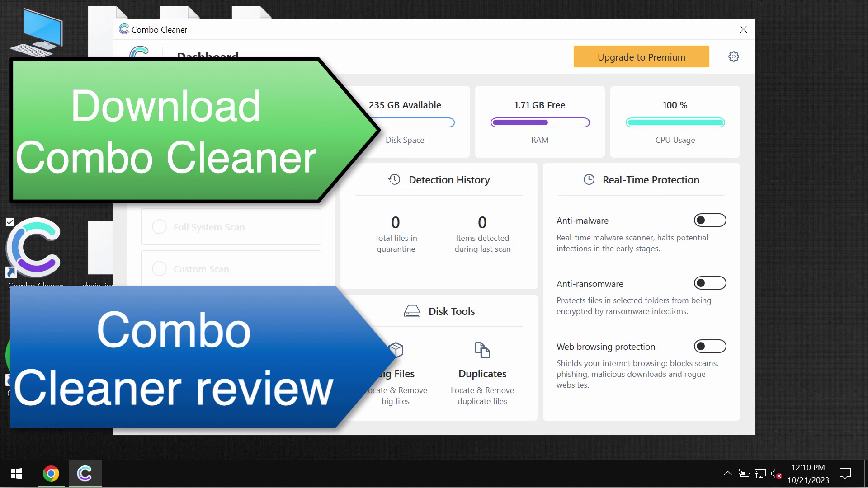